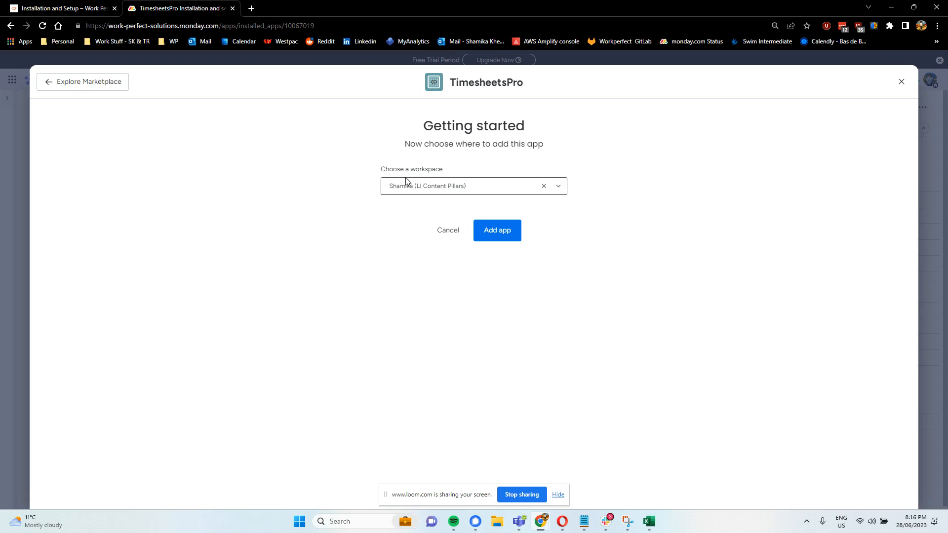
# Add the TimesheetsPro app to the selected workspace
pyautogui.click(410, 185)
pyautogui.click(415, 191)
pyautogui.click(488, 239)
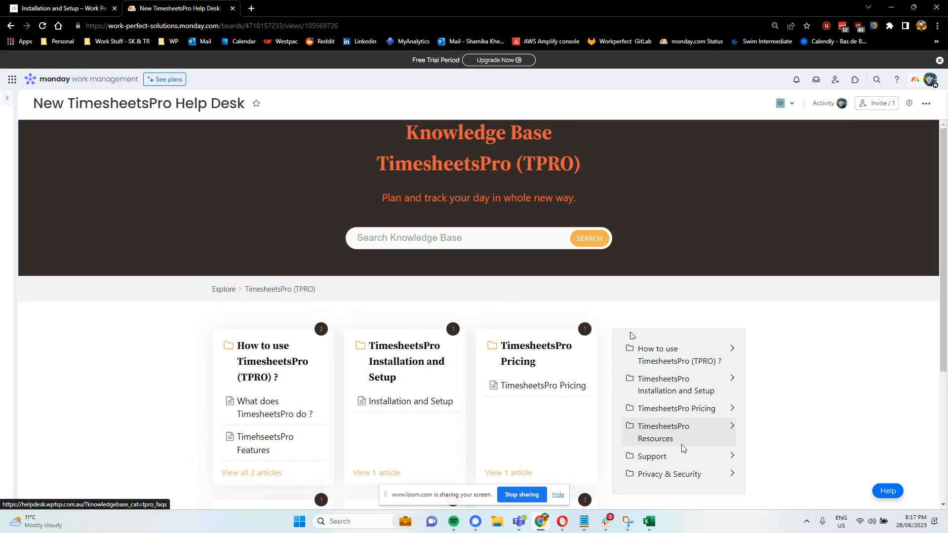
# Open the TimesheetsPro Demo board from the workspace list
pyautogui.scroll(-2, 628, 332)
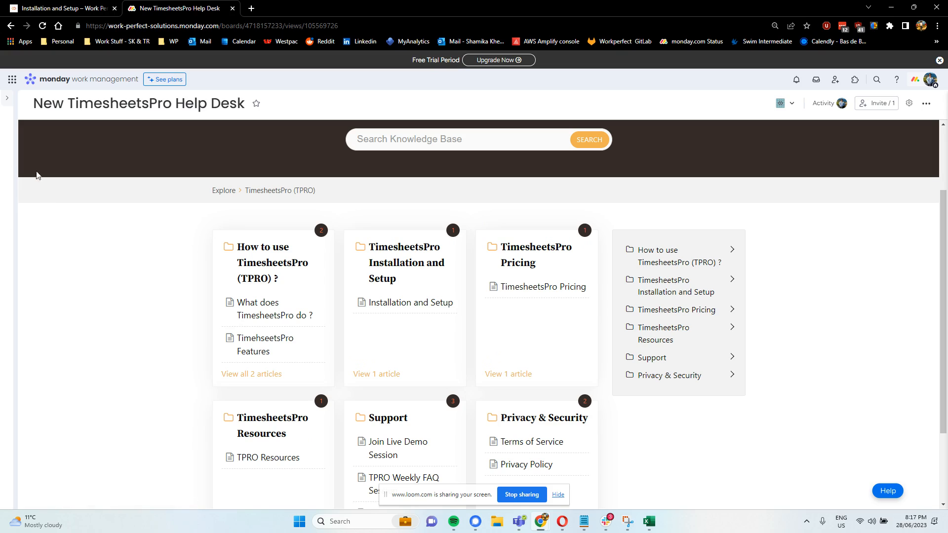
pyautogui.click(11, 98)
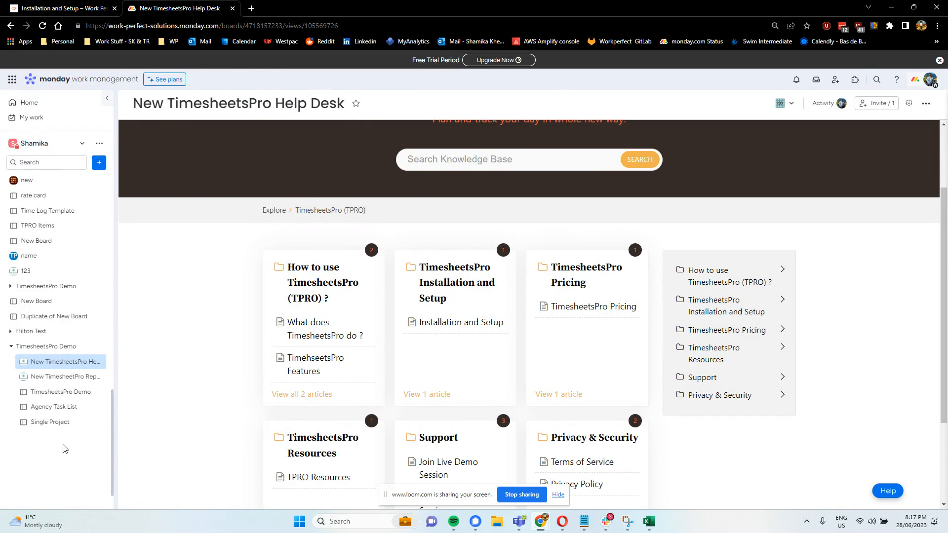
pyautogui.click(51, 392)
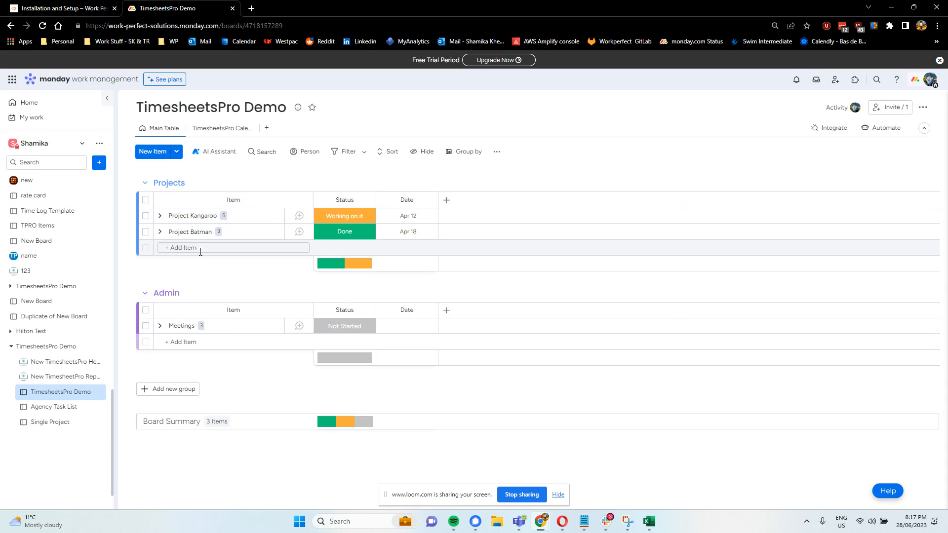
# Add a People column and a Numbers column to the board's Projects table
pyautogui.click(160, 217)
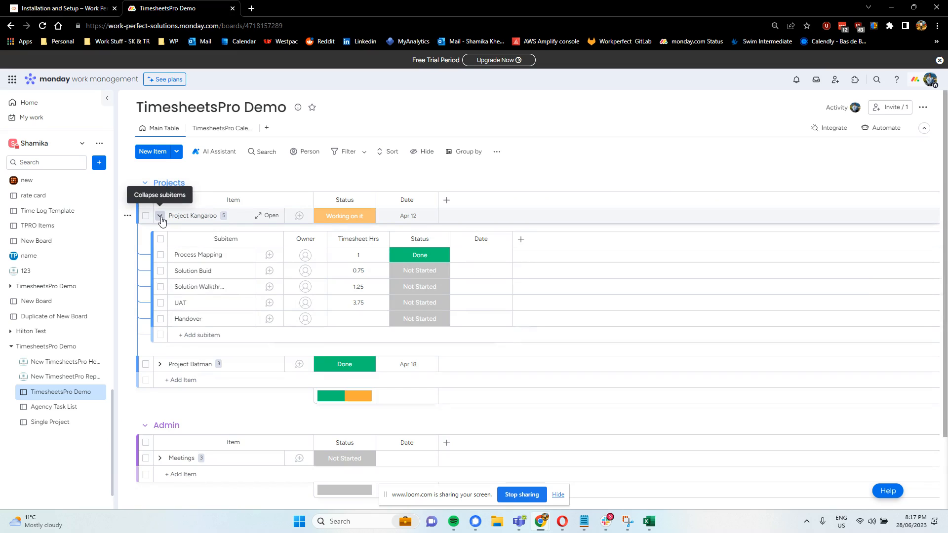
pyautogui.click(160, 217)
pyautogui.click(447, 200)
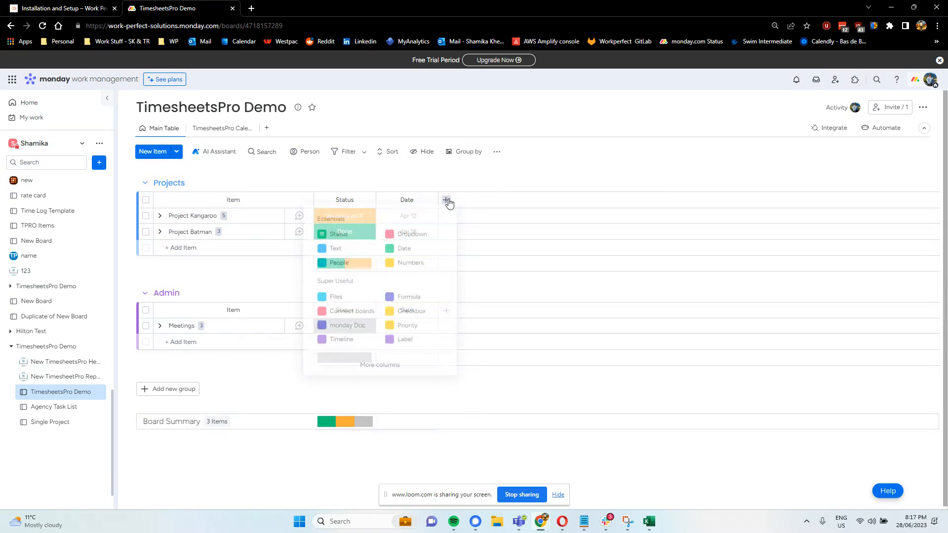
pyautogui.click(328, 266)
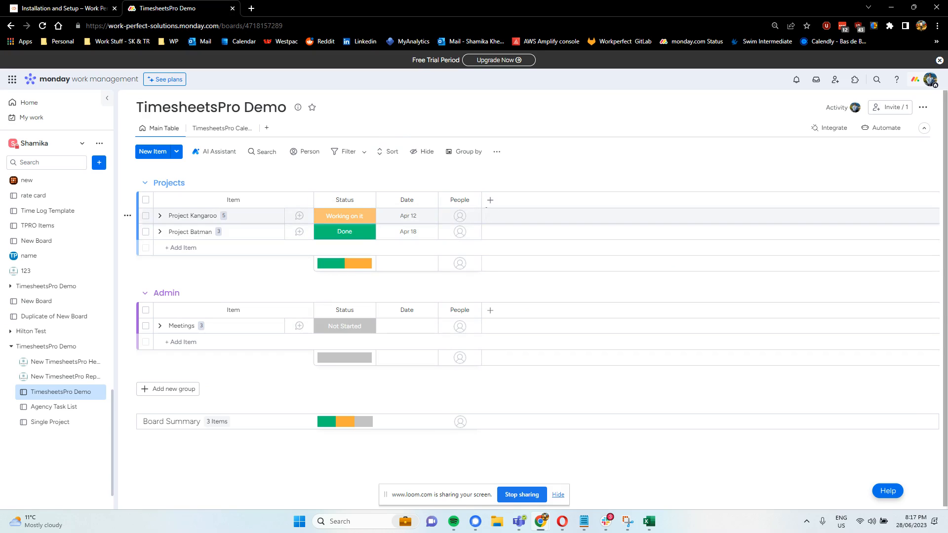
pyautogui.click(490, 202)
pyautogui.click(441, 261)
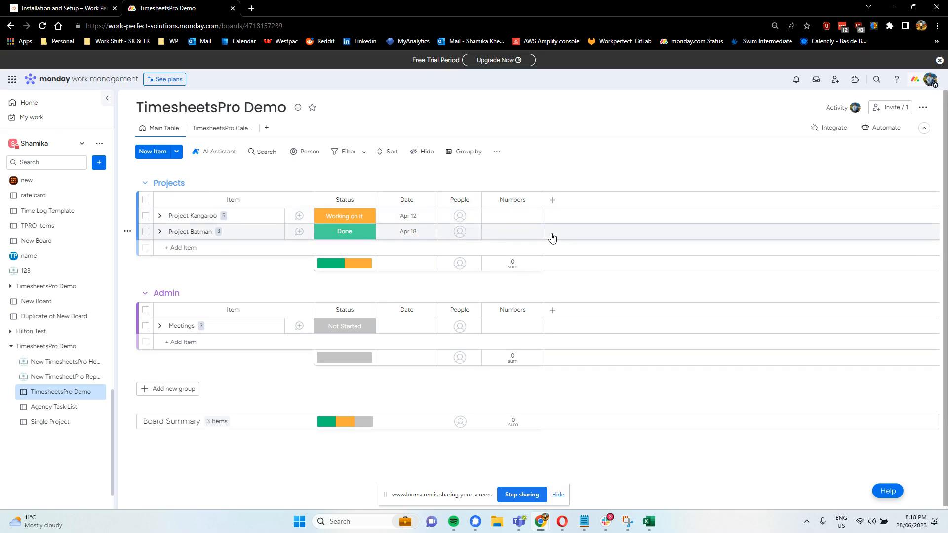
# Assign the first suggested person in the People column of Project Kangaroo and Project Batman
pyautogui.click(465, 216)
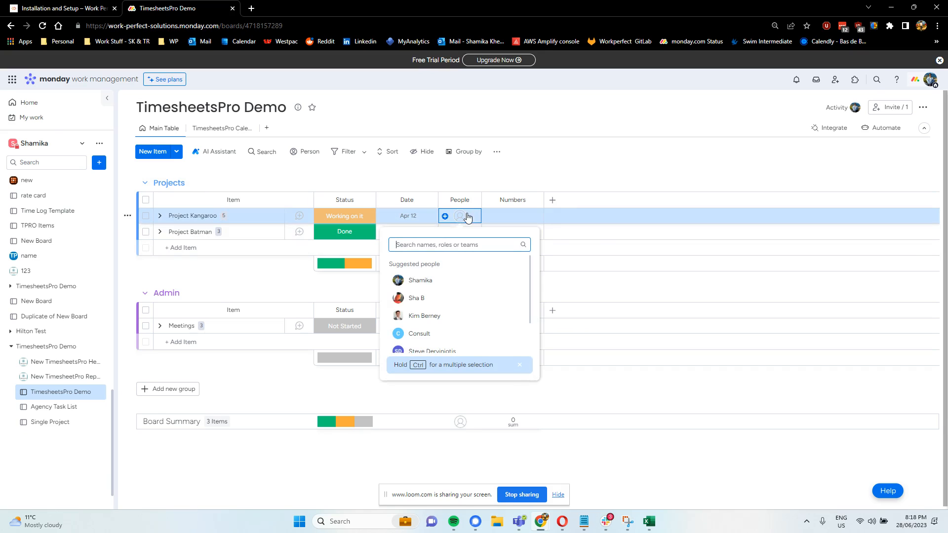
pyautogui.click(429, 286)
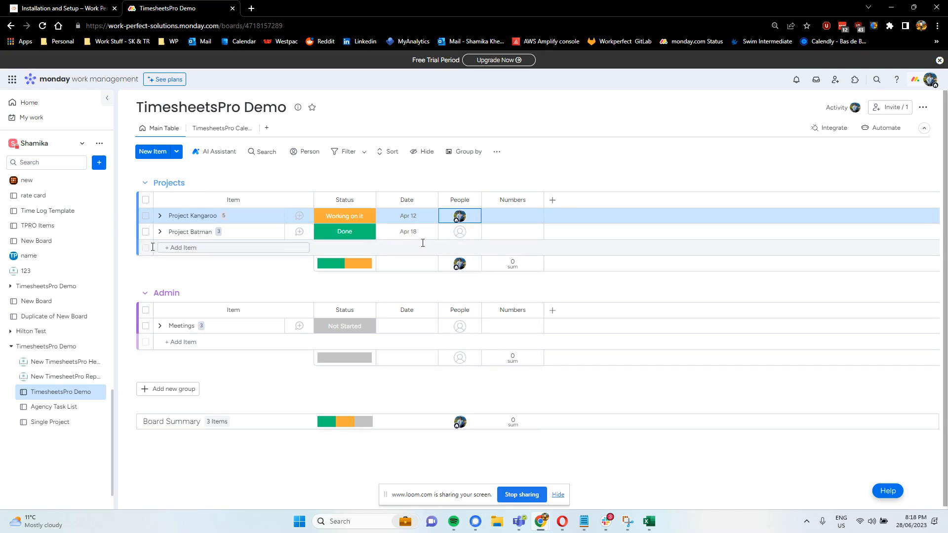
pyautogui.click(464, 235)
pyautogui.click(420, 309)
# Expand Project Kangaroo's subitems and assign the same person as Owner of Process Mapping and Solution Buid
pyautogui.click(159, 215)
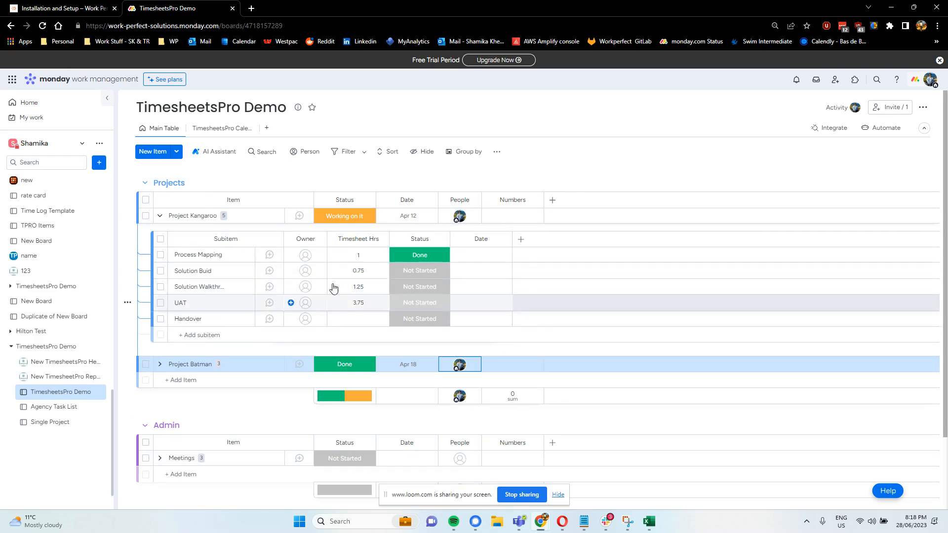
pyautogui.click(309, 256)
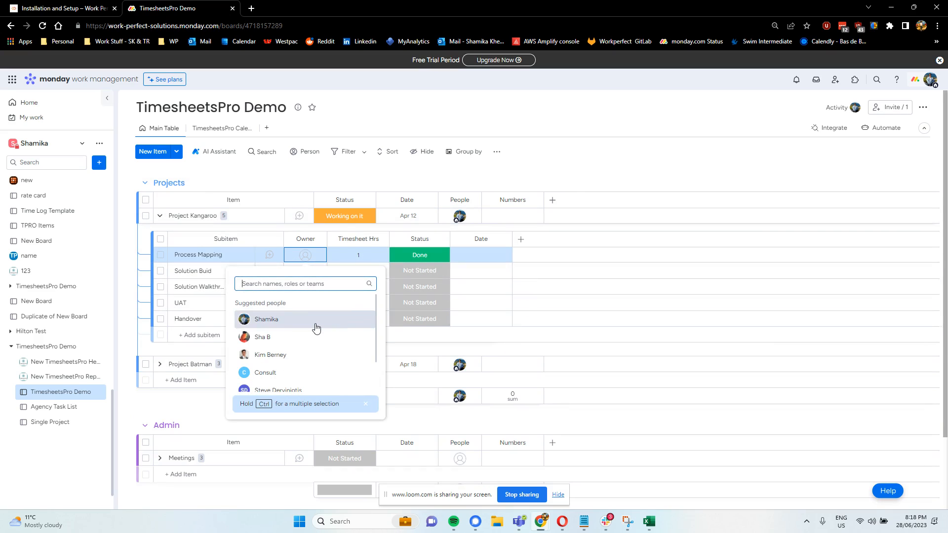
pyautogui.click(316, 328)
pyautogui.click(303, 270)
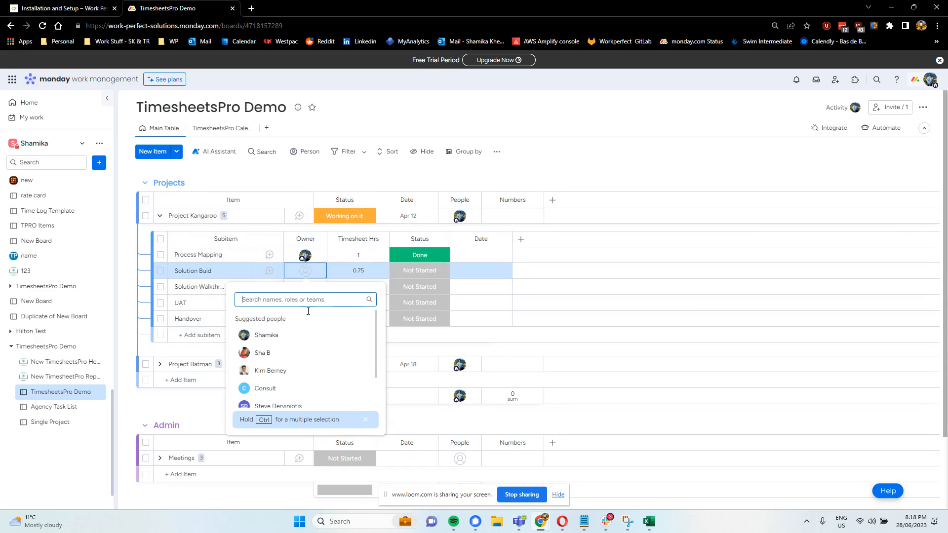
pyautogui.click(293, 336)
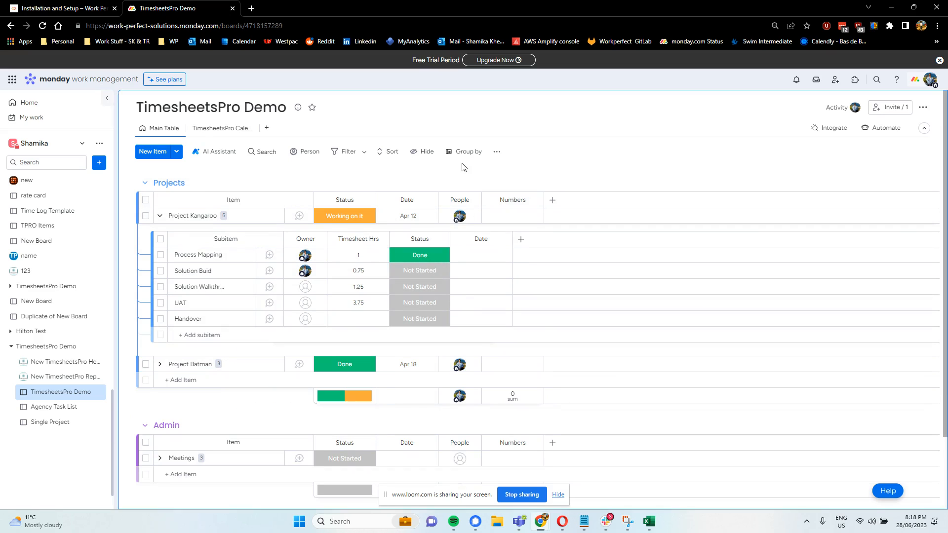
# Open the TimesheetsPro calendar view's setup, choose Pojects = Groups / Tasks = Items, and save
pyautogui.click(205, 136)
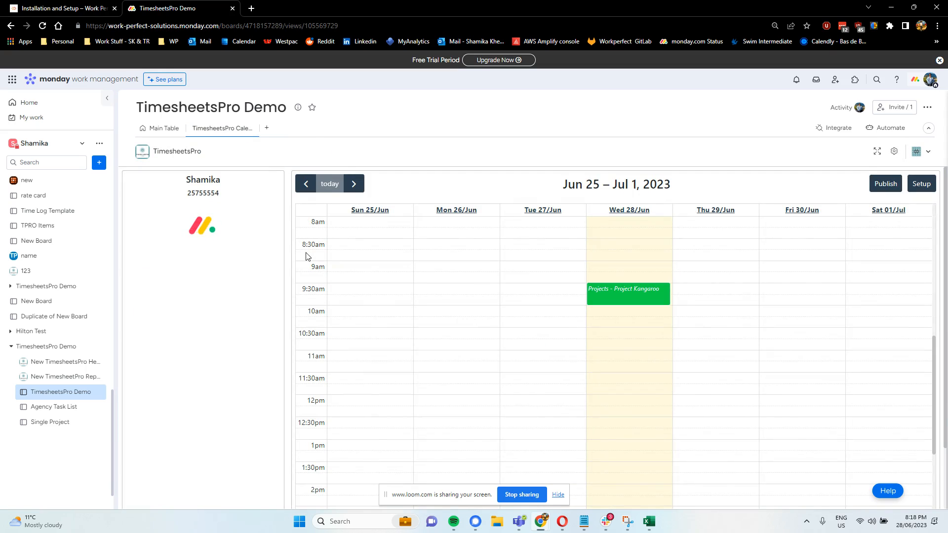
pyautogui.click(922, 185)
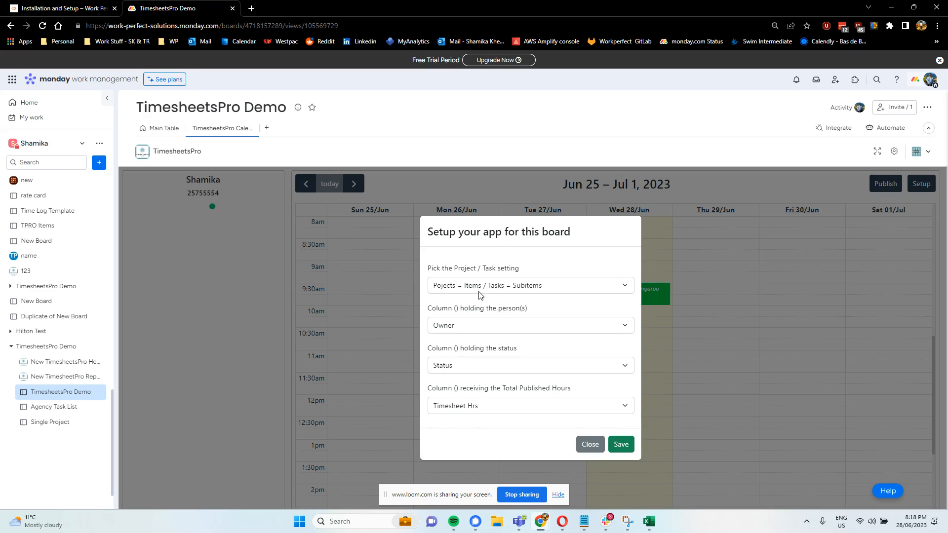
pyautogui.click(532, 286)
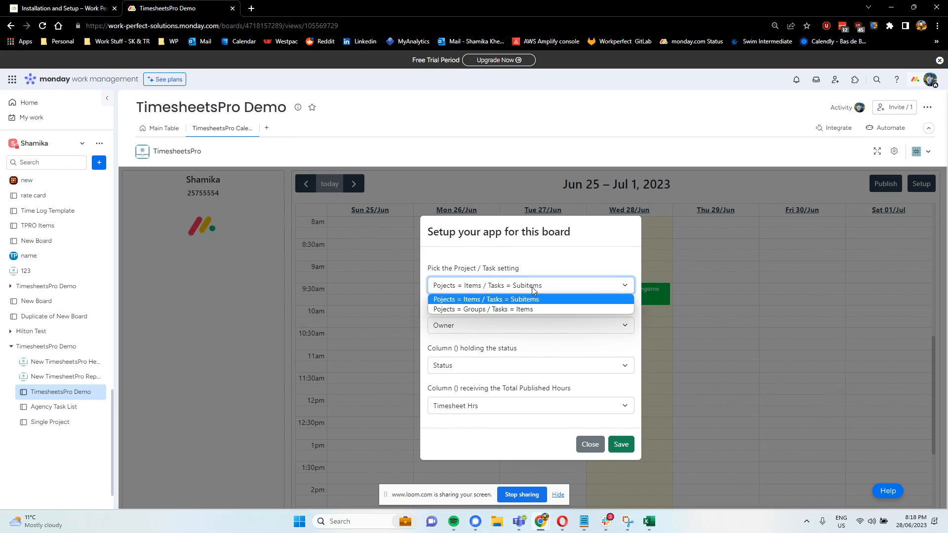
pyautogui.click(486, 310)
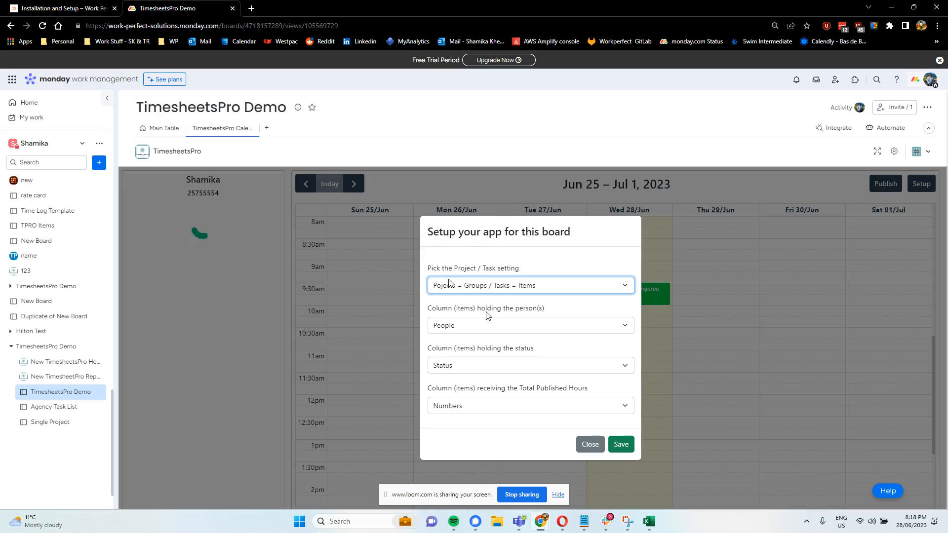
pyautogui.click(624, 447)
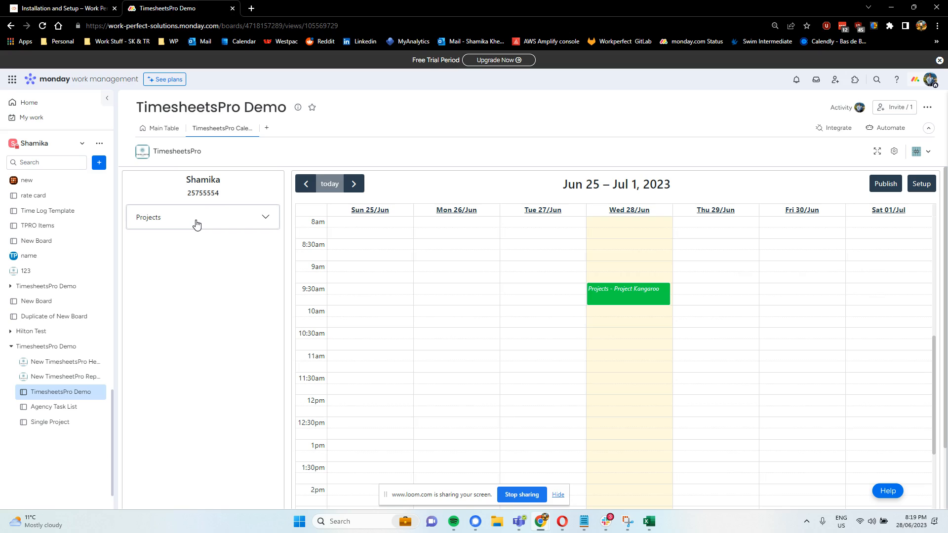
# Schedule Project Kangaroo on Tue 27 Jun from 9:30 to about 10:15 and create the event
pyautogui.click(157, 220)
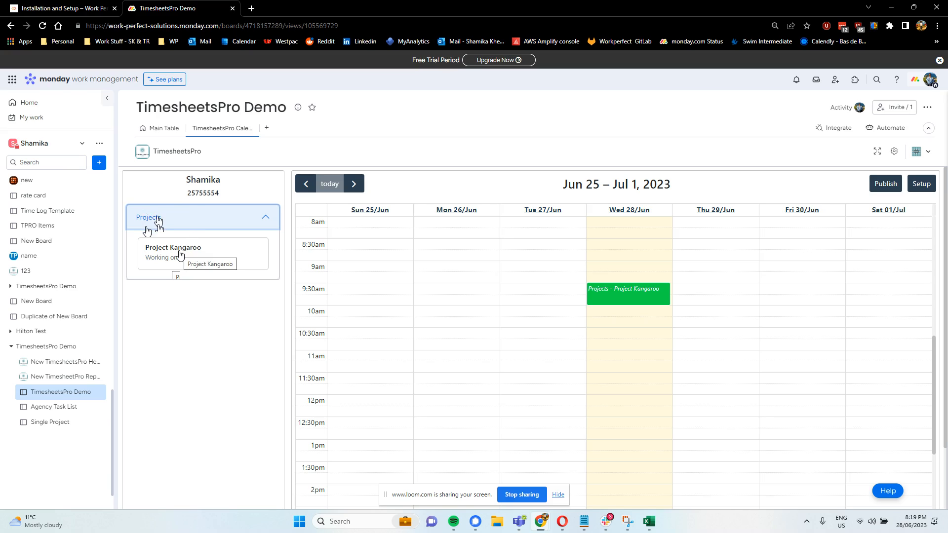
pyautogui.moveTo(180, 254); pyautogui.dragTo(588, 364)
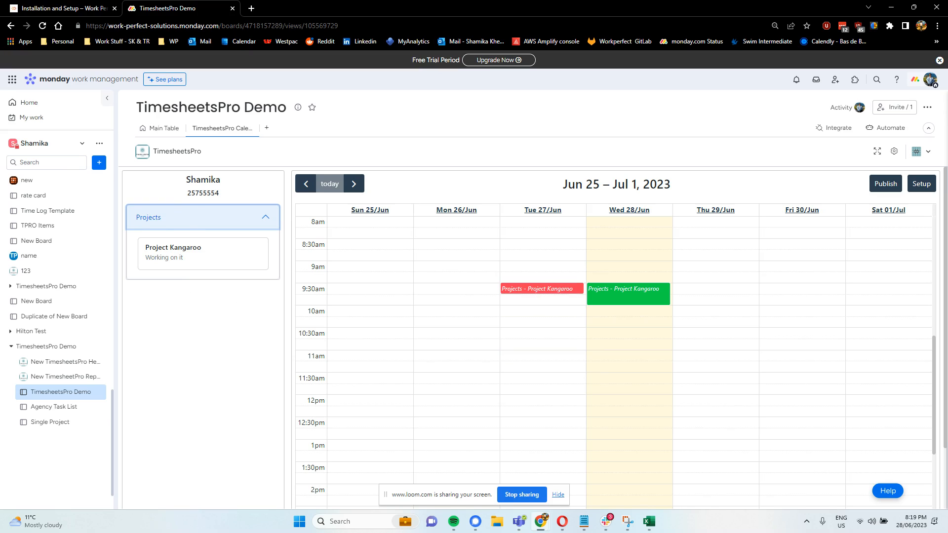
pyautogui.moveTo(539, 298); pyautogui.dragTo(540, 315)
pyautogui.click(538, 303)
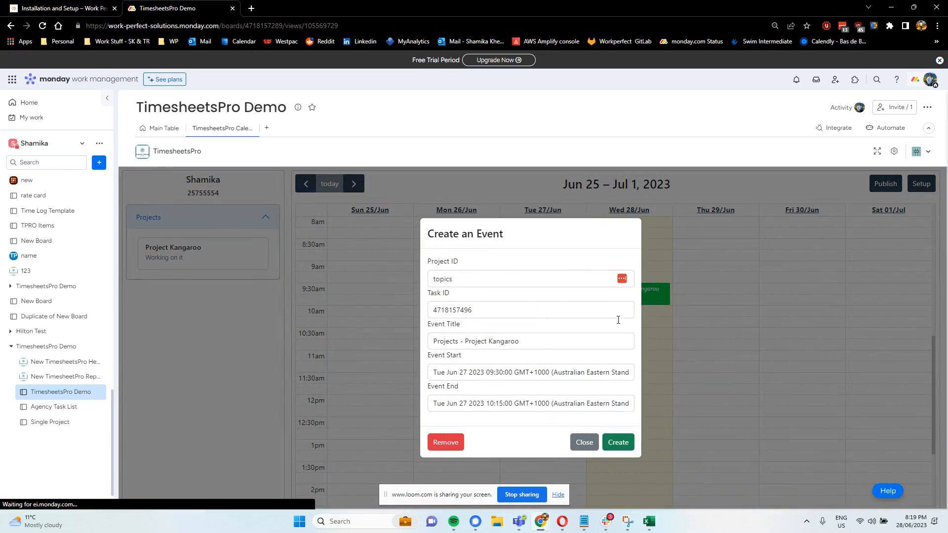
pyautogui.click(619, 435)
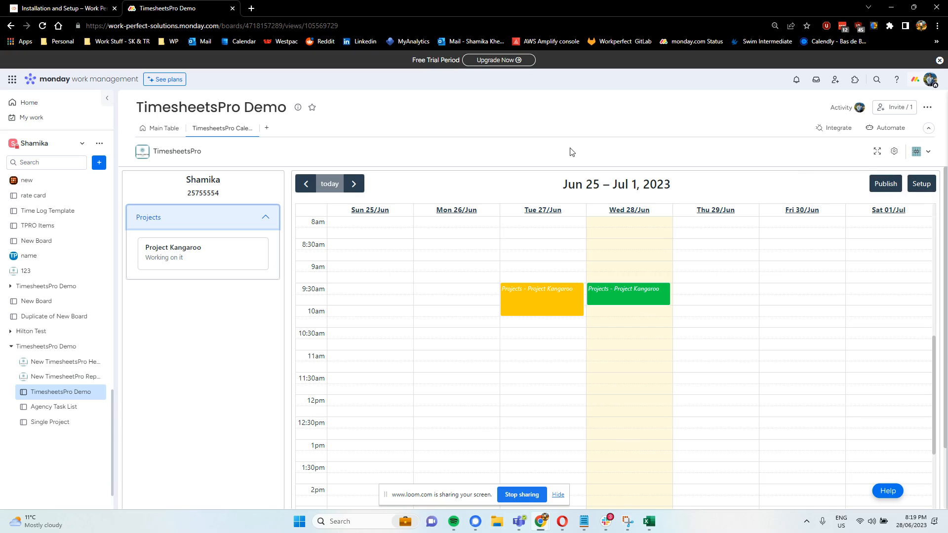
# Switch the setup back to Pojects = Items / Tasks = Subitems and save
pyautogui.click(924, 188)
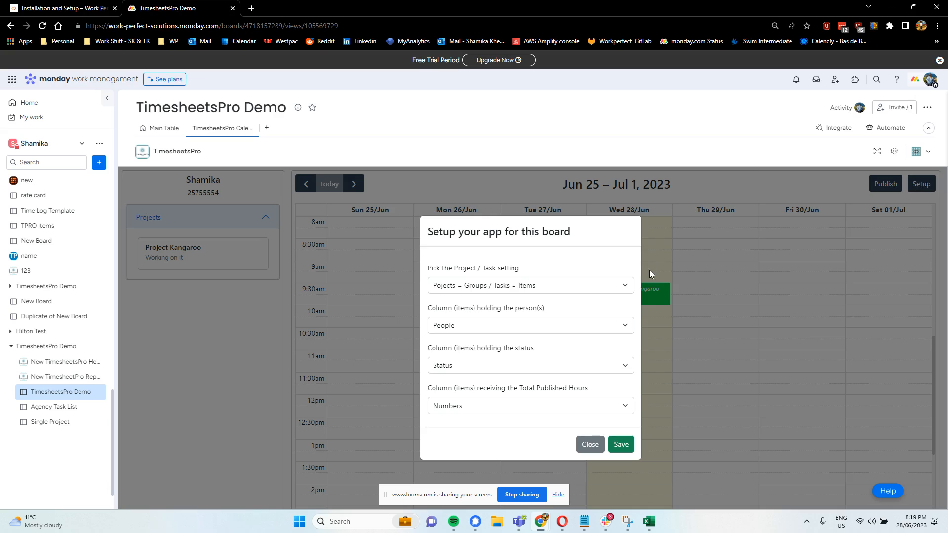
pyautogui.click(606, 287)
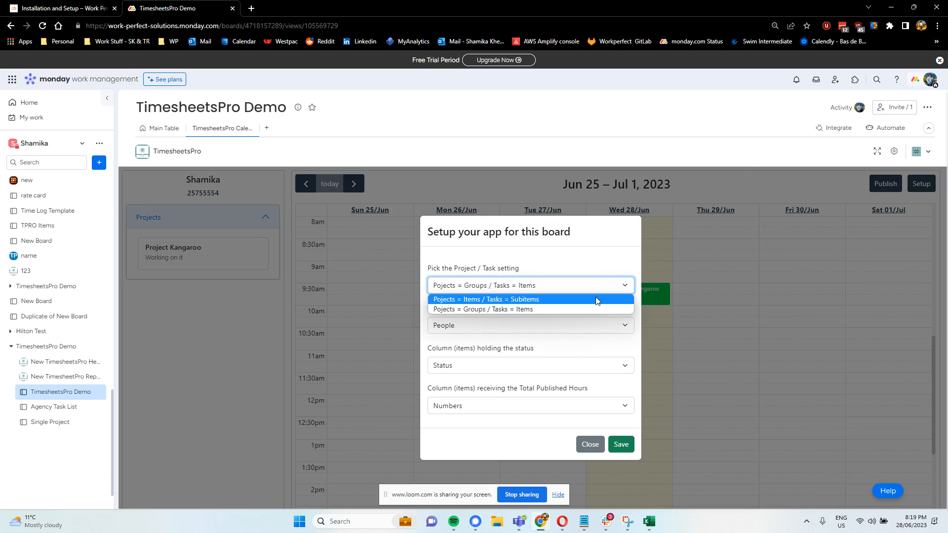
pyautogui.click(593, 299)
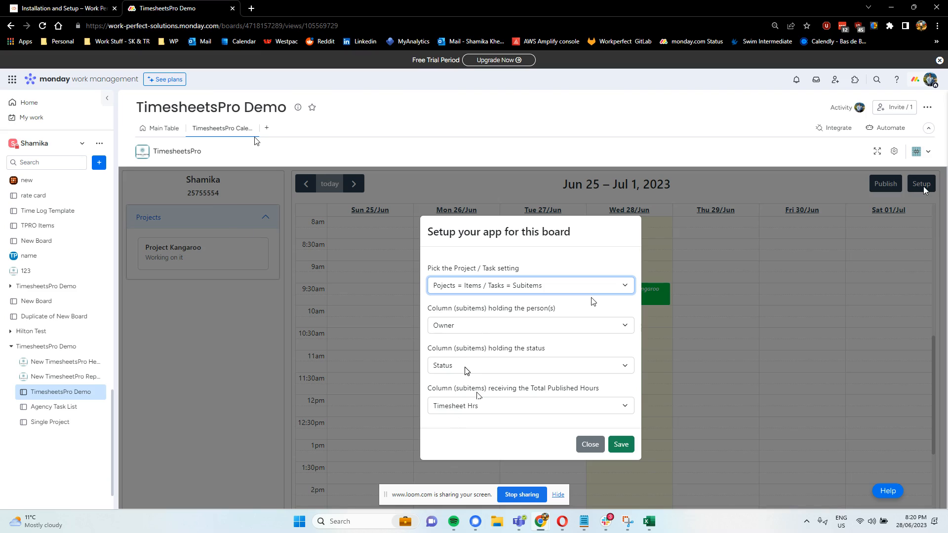
pyautogui.click(464, 366)
pyautogui.click(464, 367)
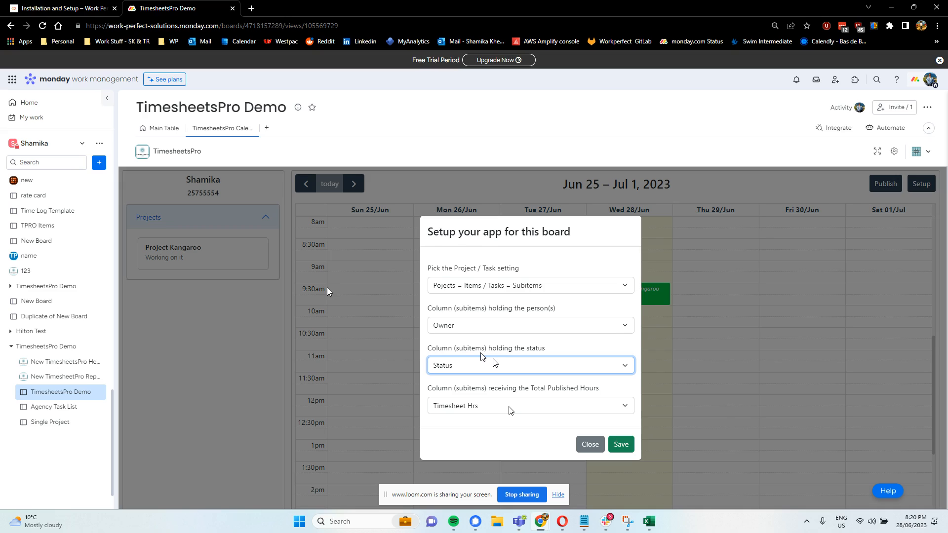
pyautogui.click(621, 445)
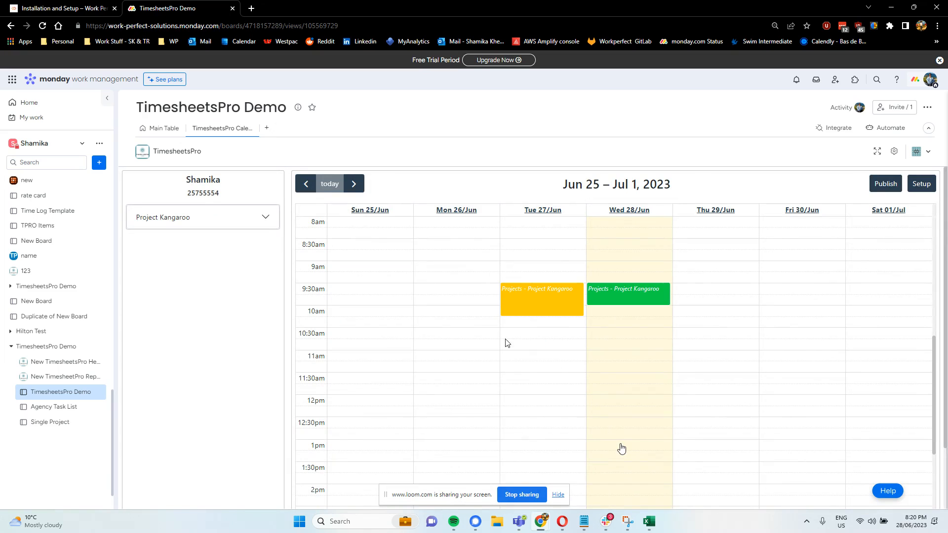